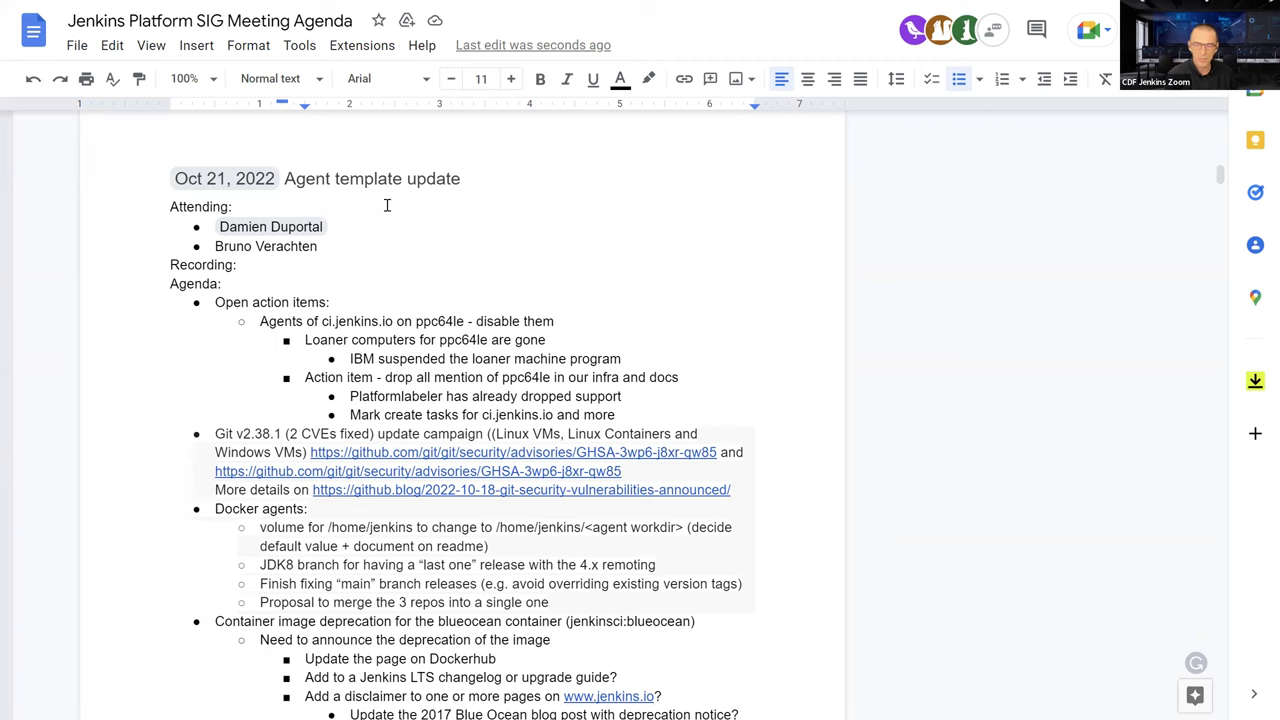
Step: Add another attendee's name as a people chip below the first attendee in the Oct 21, 2022 attending list
click(355, 231)
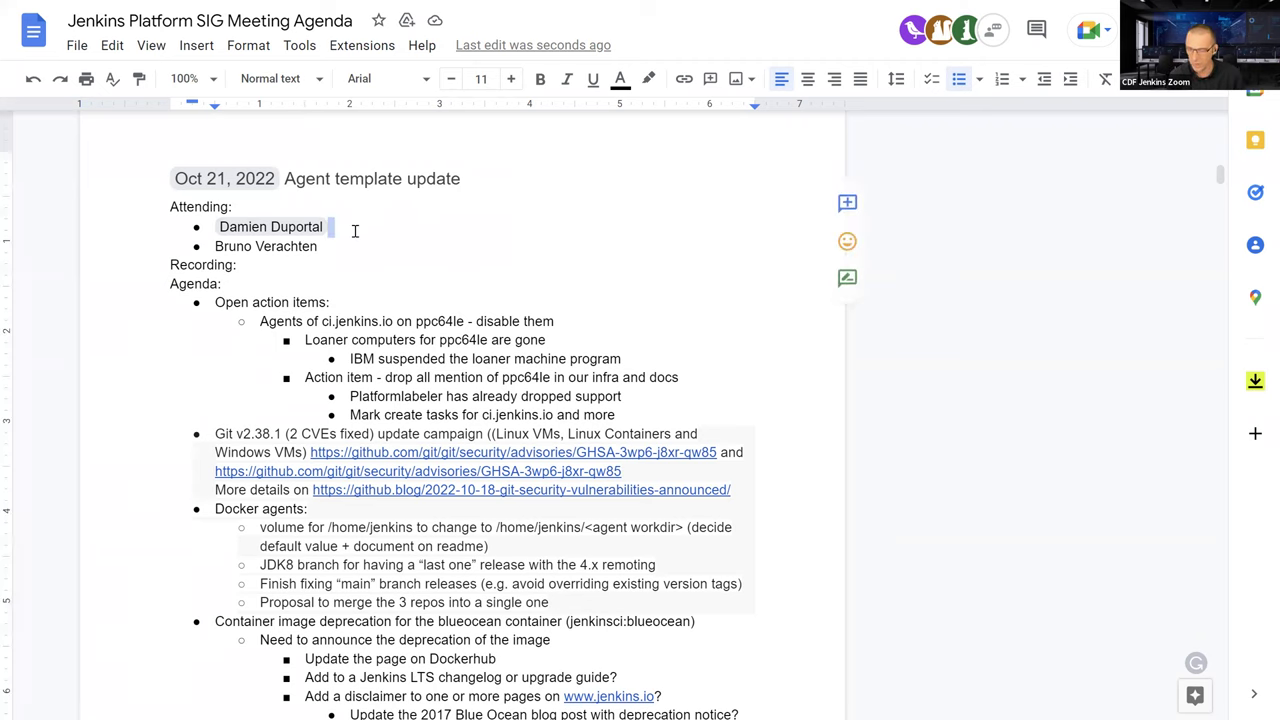
key(Return)
text(Kevin)
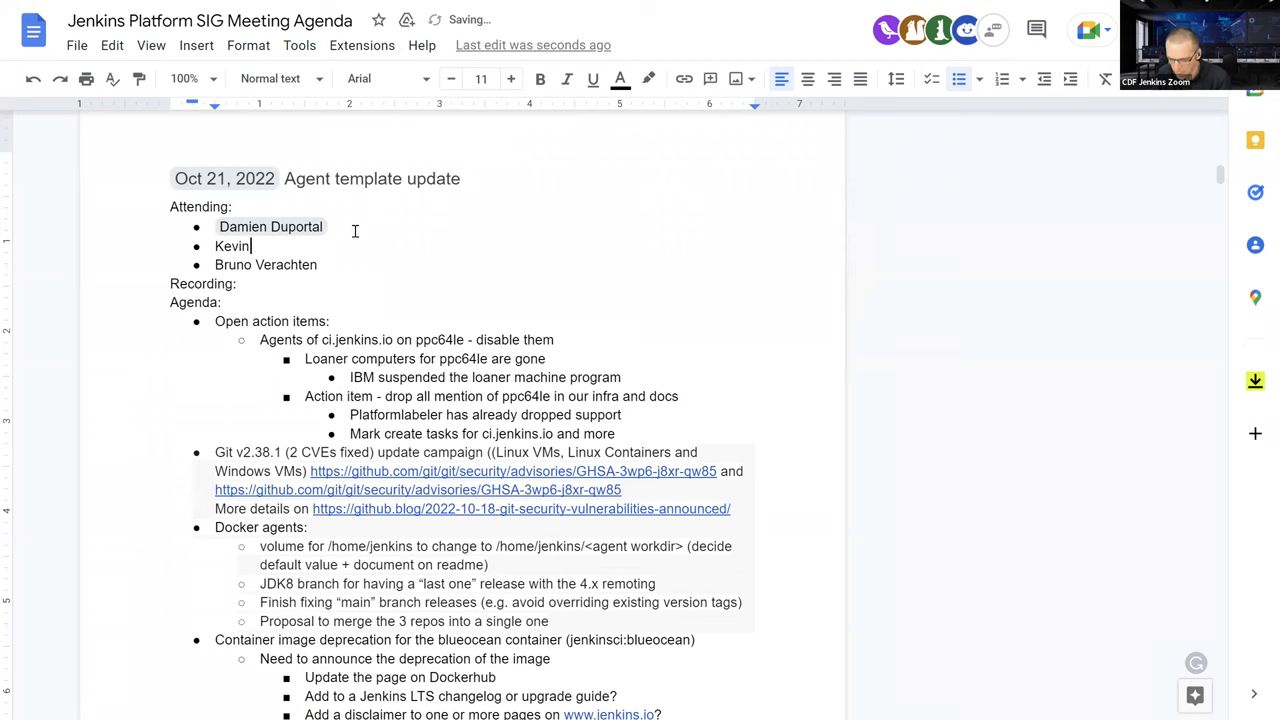
text( Ma)
key(Tab)
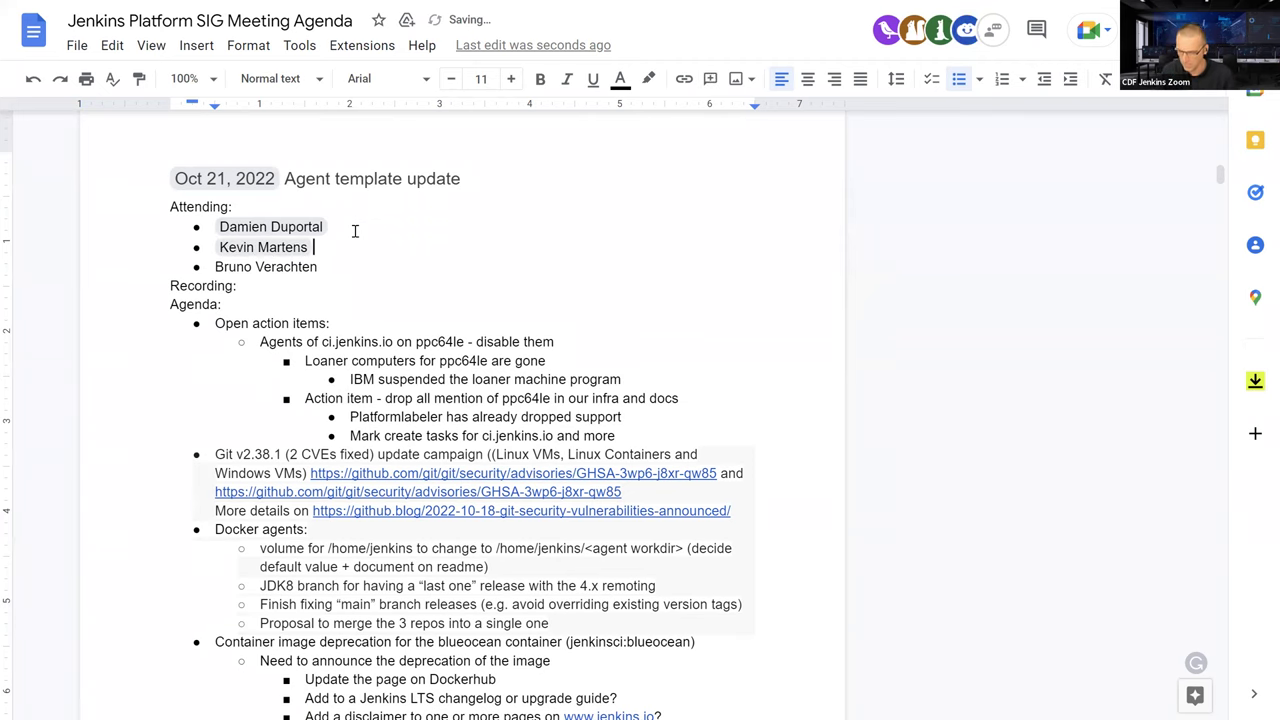
Step: Indent the Git v2.38.1 update campaign item three levels so it sits under the ppc64le action item
scroll(345, 321, down, 1)
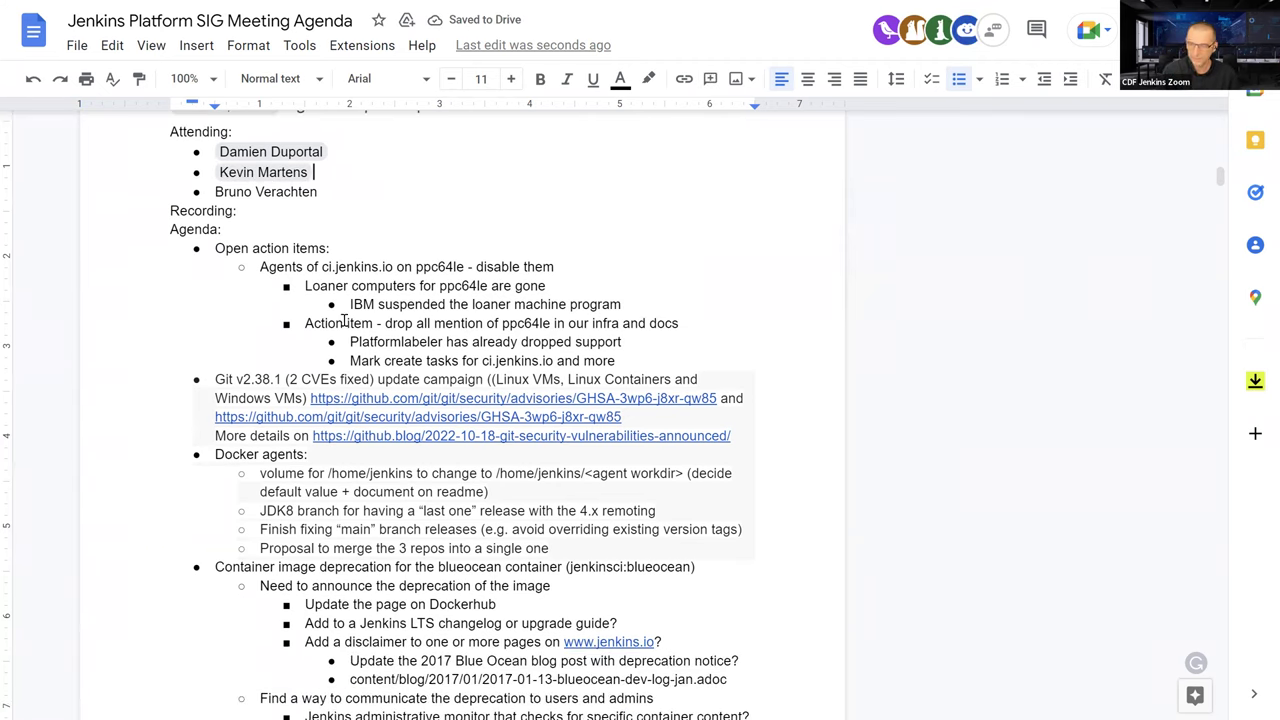
scroll(345, 321, down, 1)
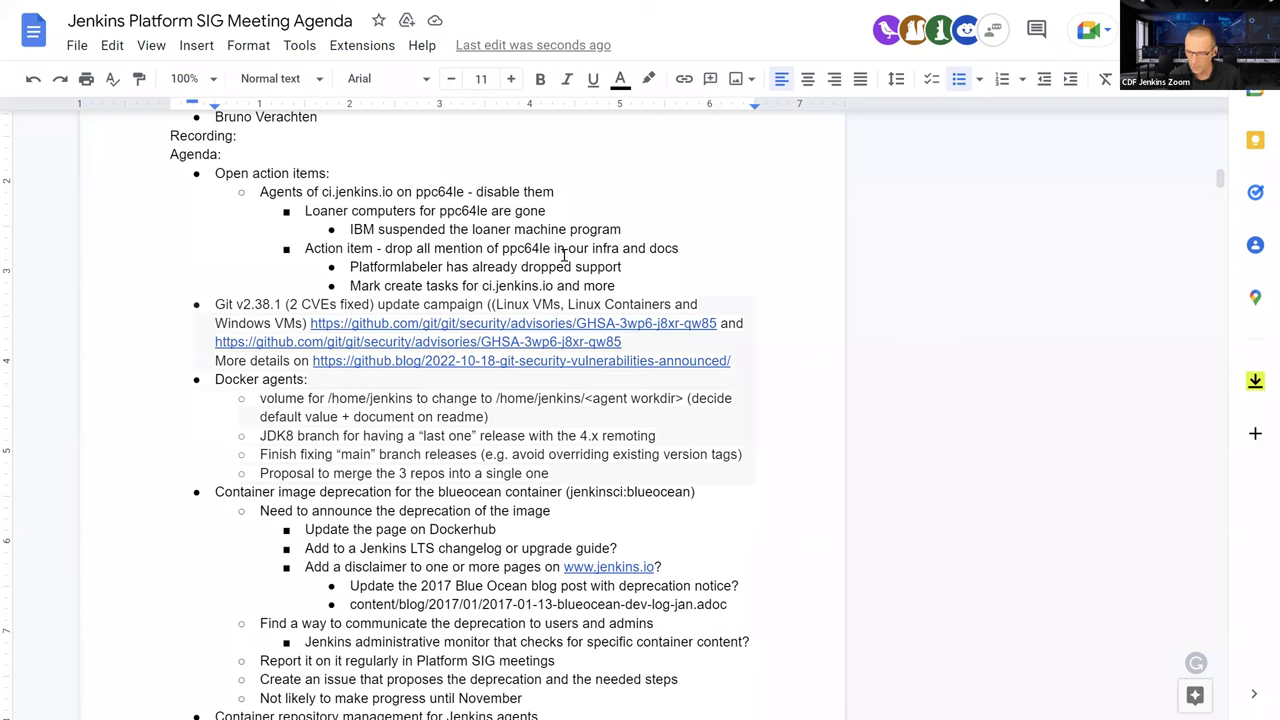
scroll(580, 255, down, 1)
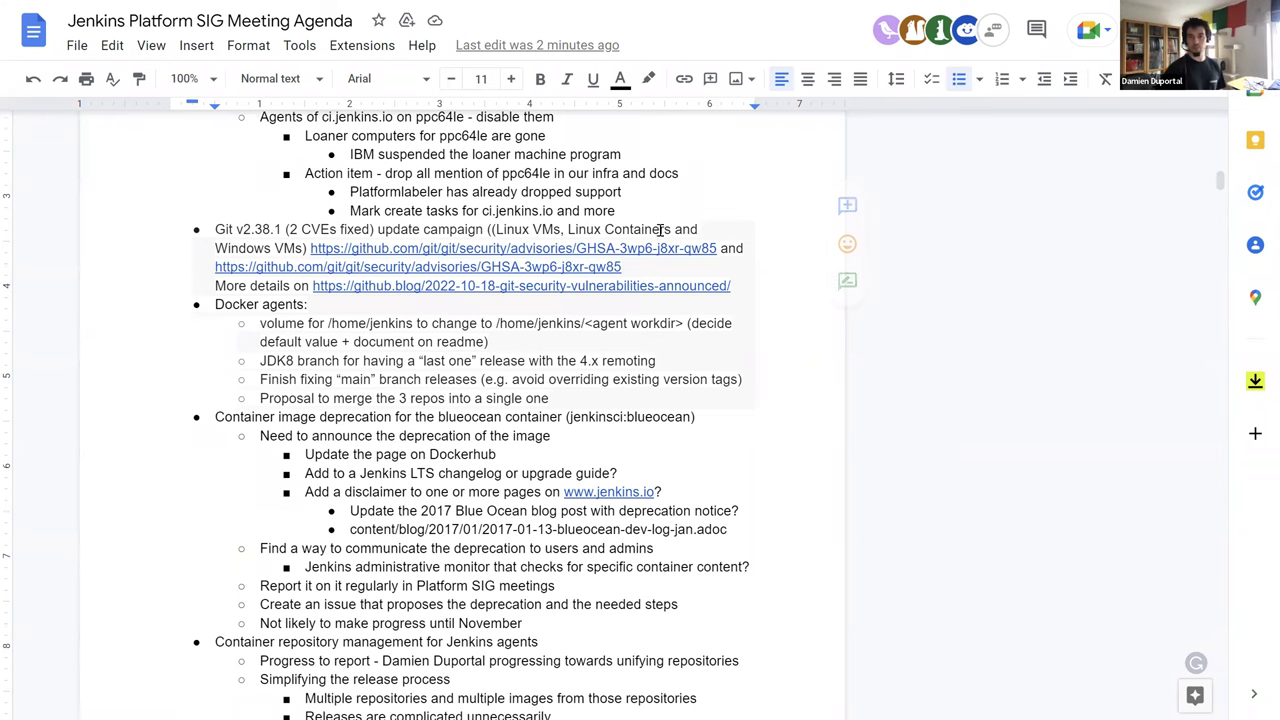
scroll(657, 226, up, 1)
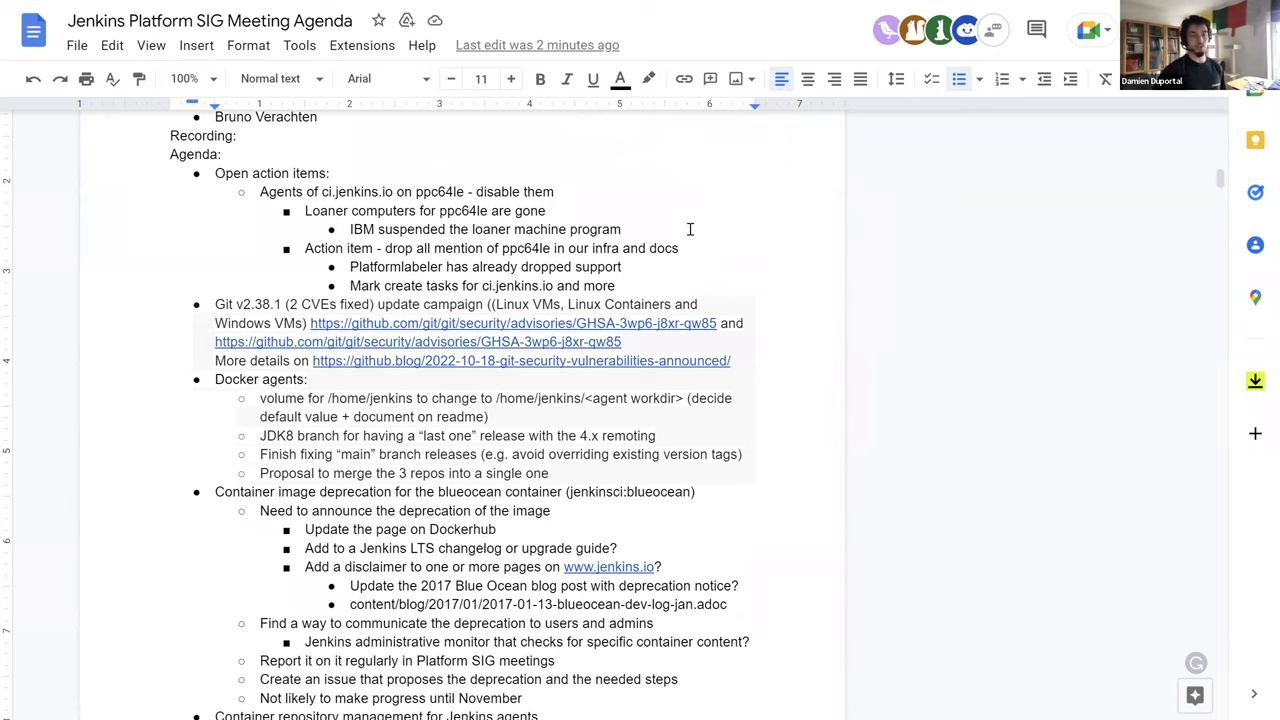
click(214, 303)
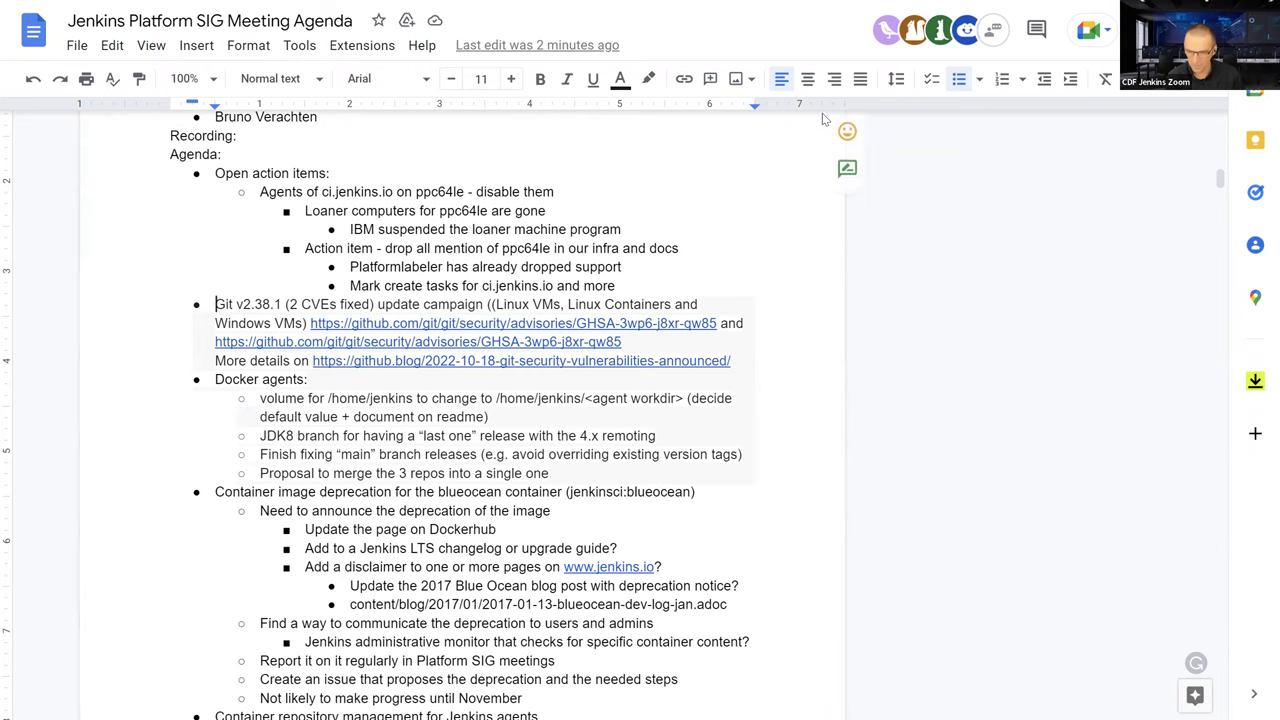
click(1070, 79)
click(1070, 79)
click(1070, 79)
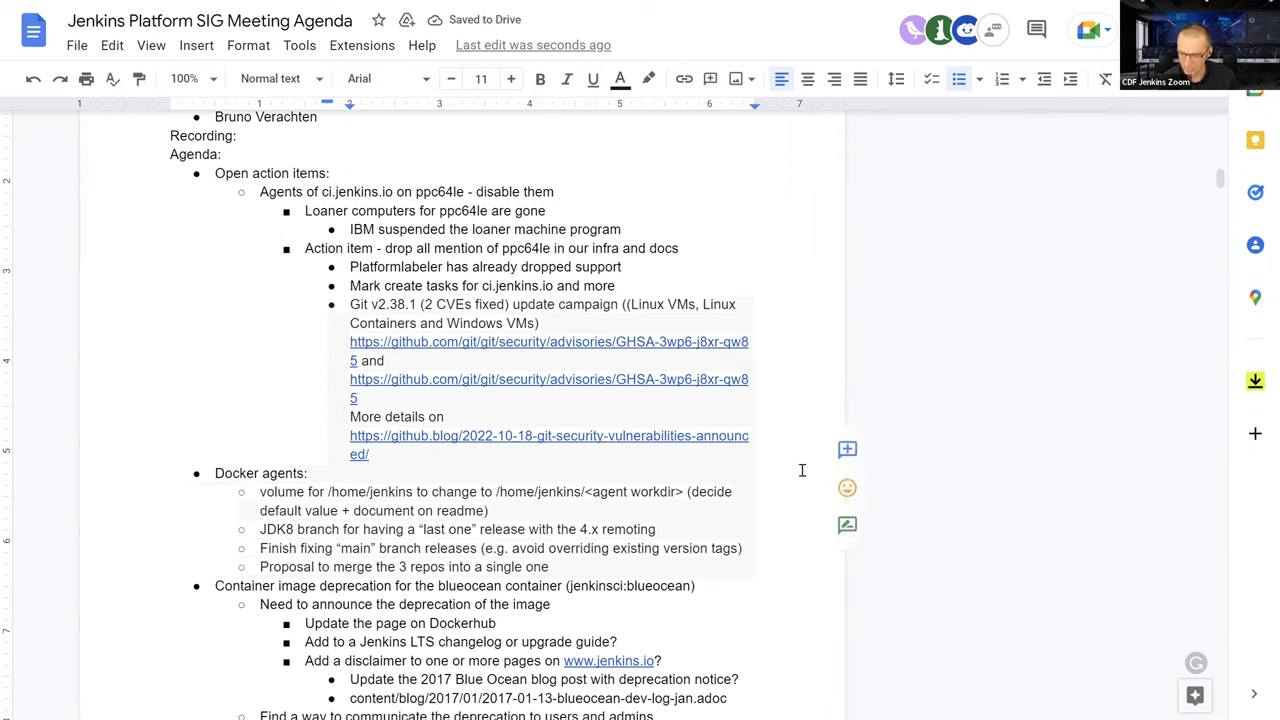
Step: Review the Git update campaign details and the Docker agents topics in the Oct 21, 2022 agenda
scroll(731, 456, down, 1)
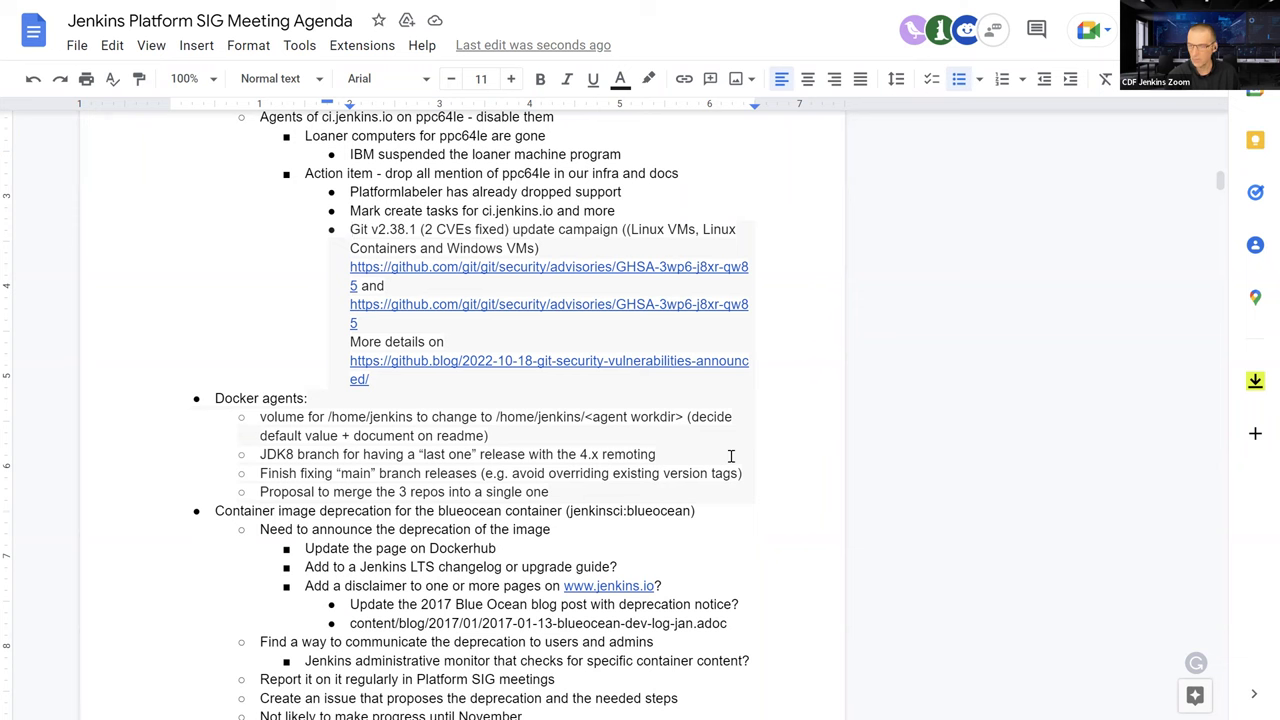
scroll(731, 456, down, 2)
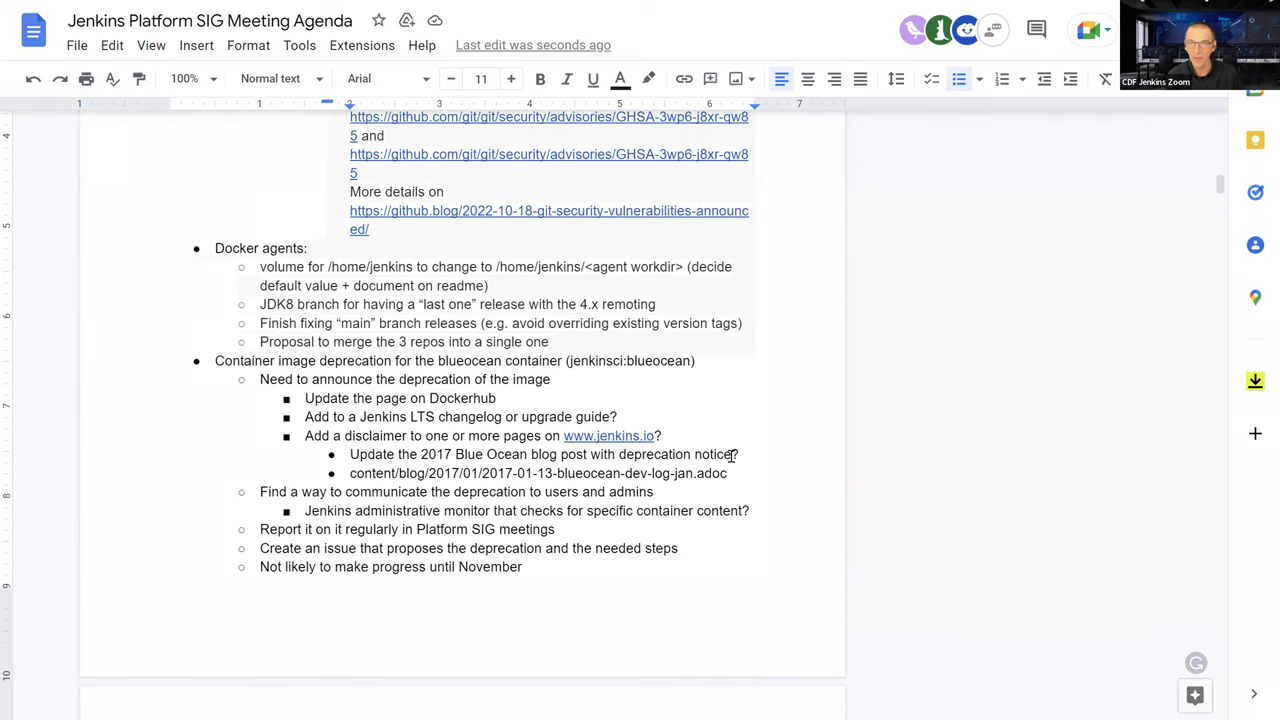
scroll(740, 470, up, 3)
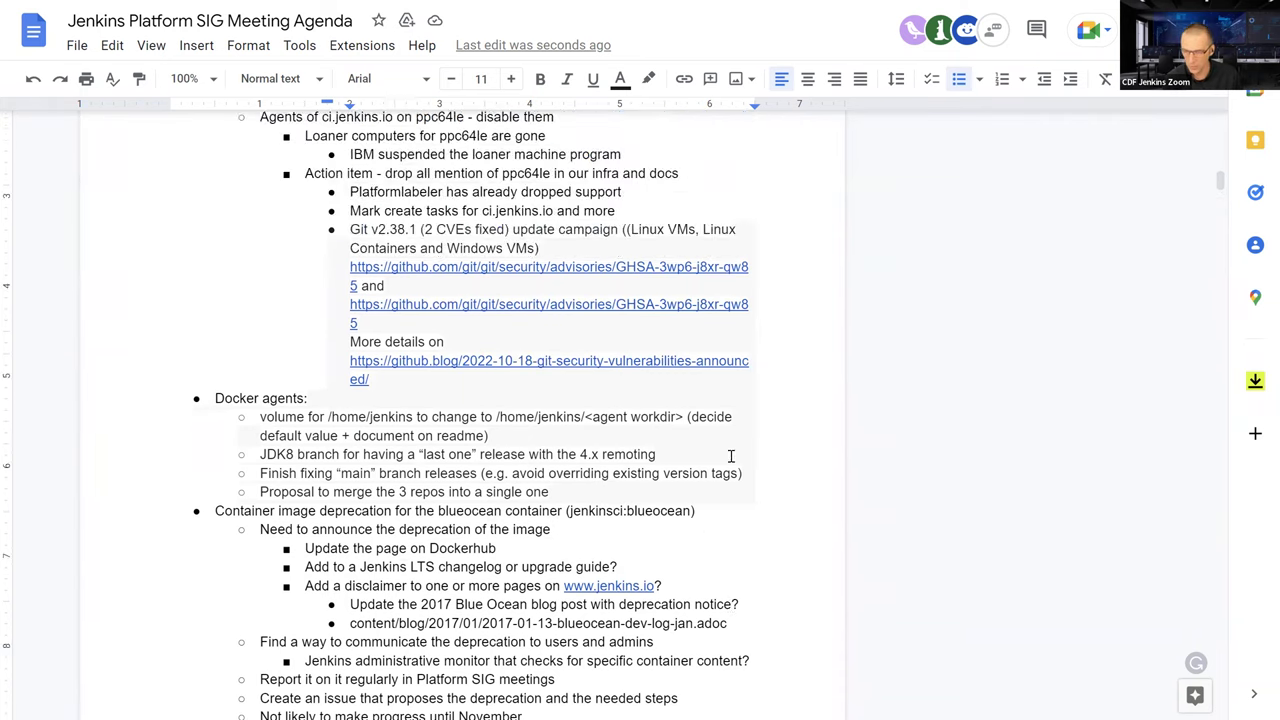
scroll(520, 518, down, 5)
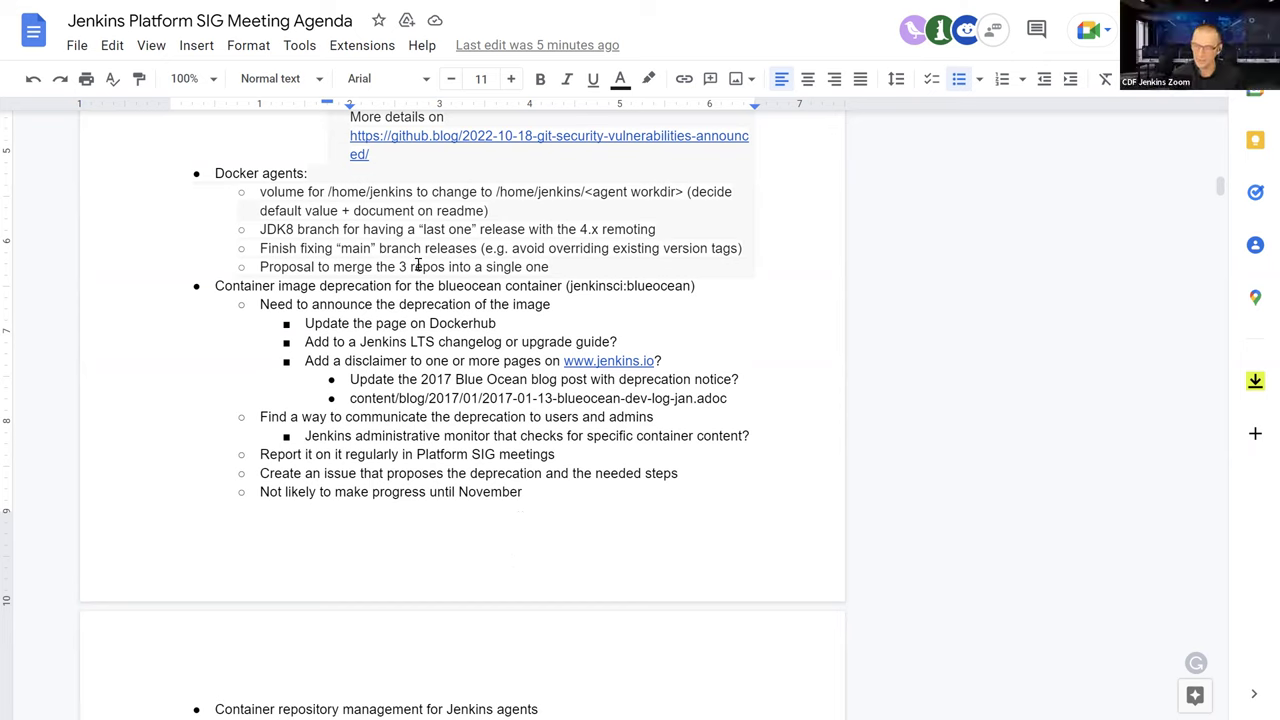
click(289, 229)
scroll(300, 229, down, 1)
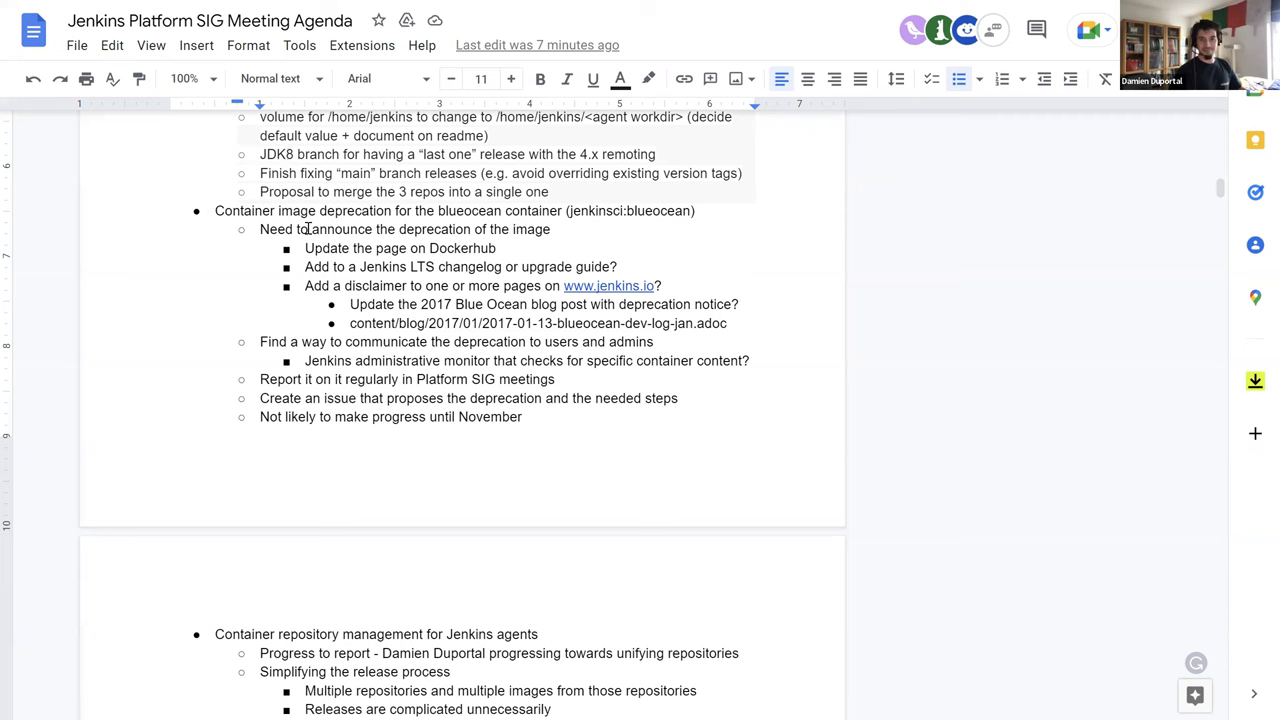
Step: Examine the agenda notes on the blueocean container image deprecation and its communication steps
scroll(315, 250, down, 3)
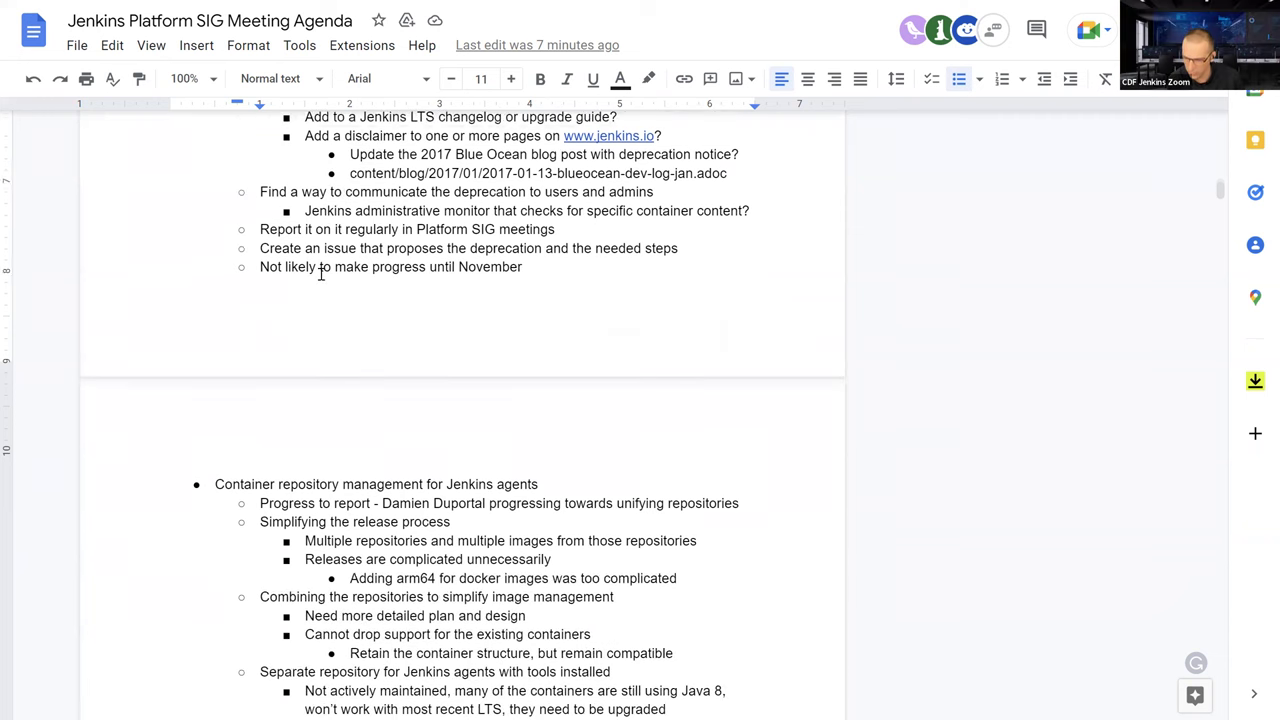
scroll(328, 273, down, 1)
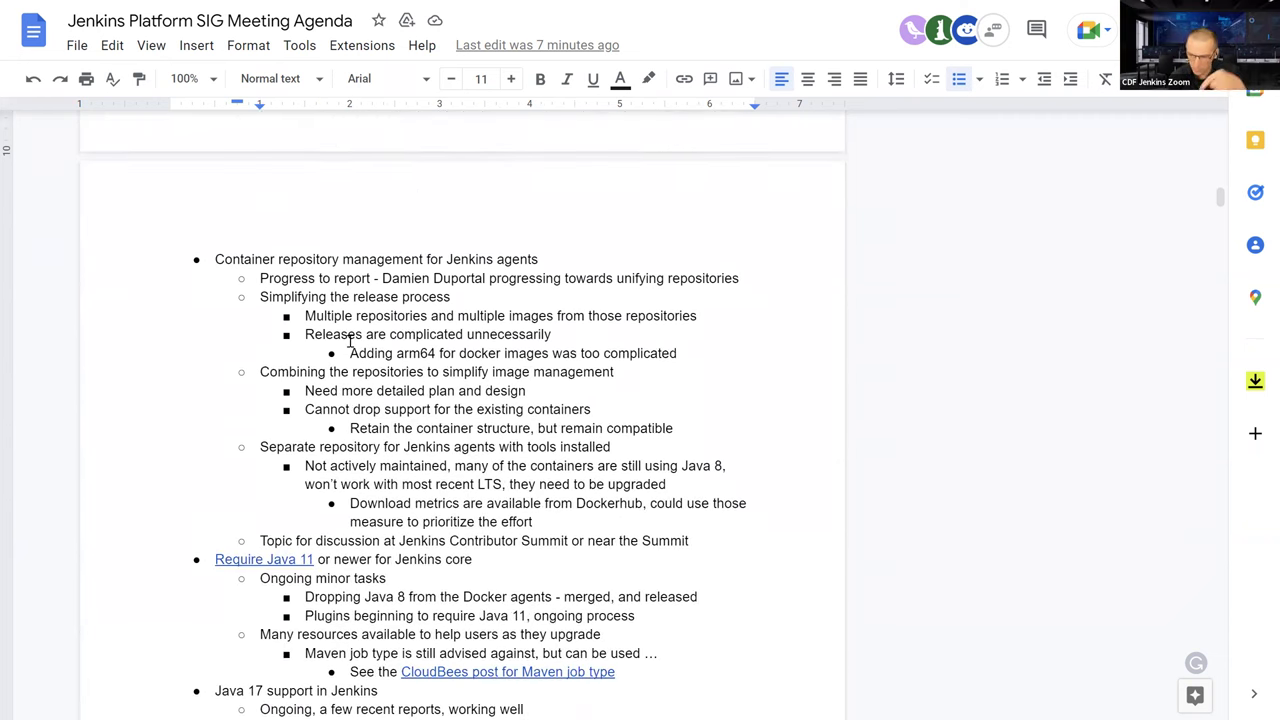
scroll(343, 335, down, 1)
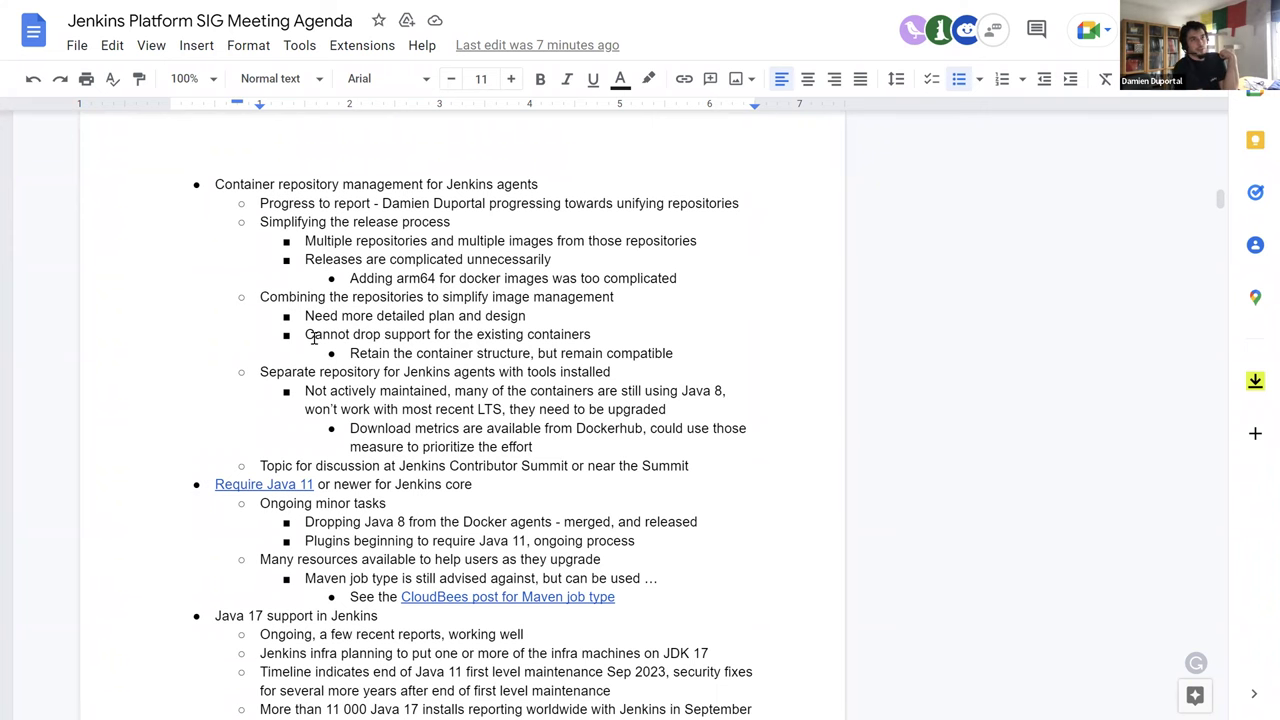
scroll(314, 336, up, 6)
scroll(314, 337, up, 1)
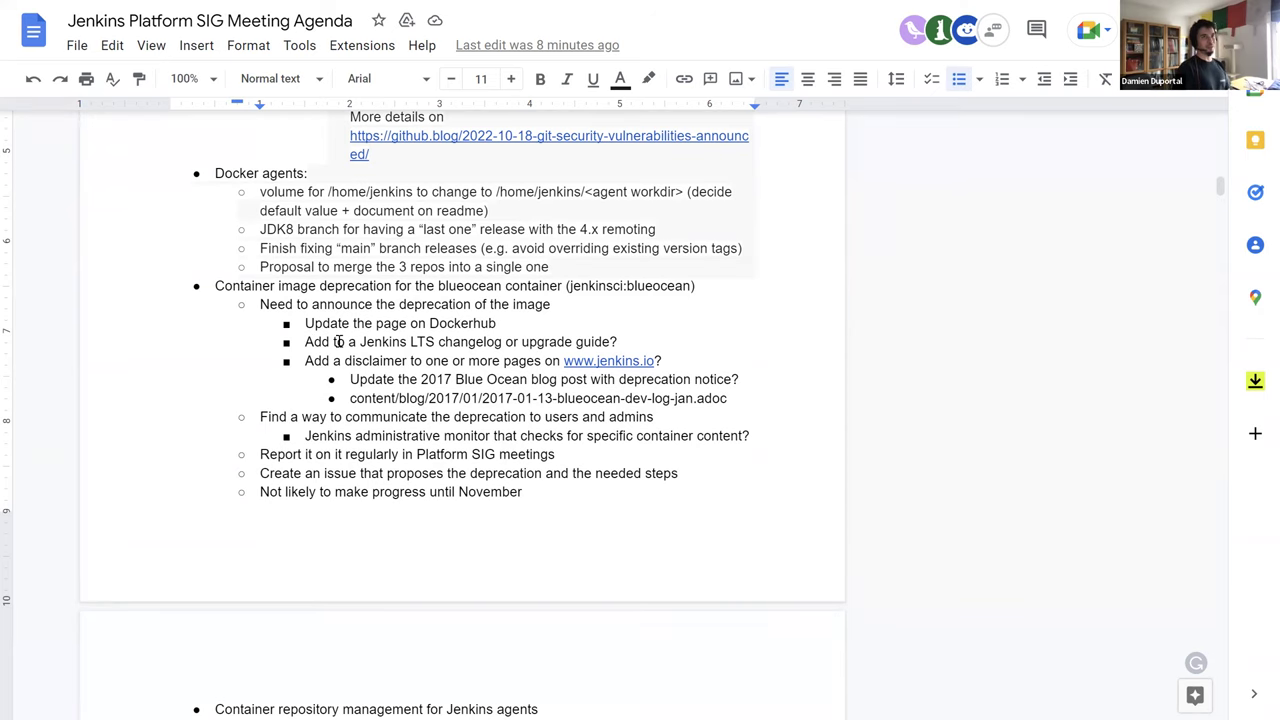
scroll(376, 318, down, 1)
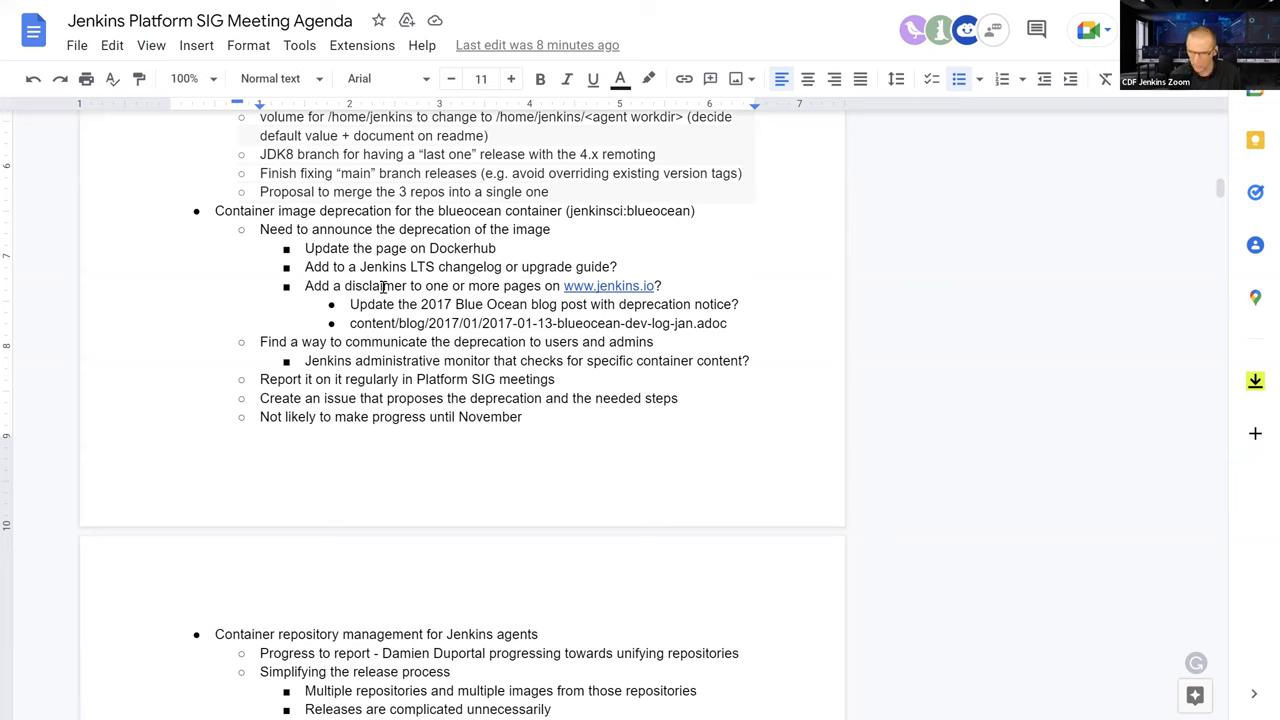
scroll(383, 287, down, 1)
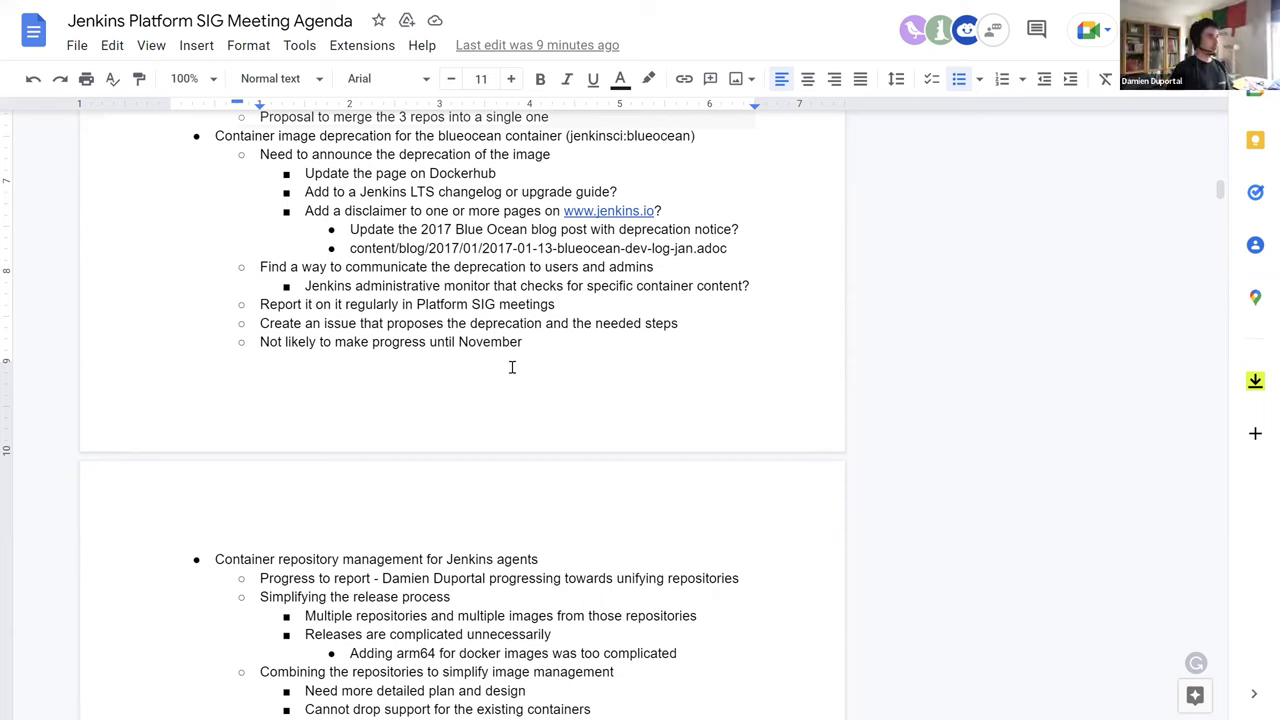
scroll(511, 367, down, 1)
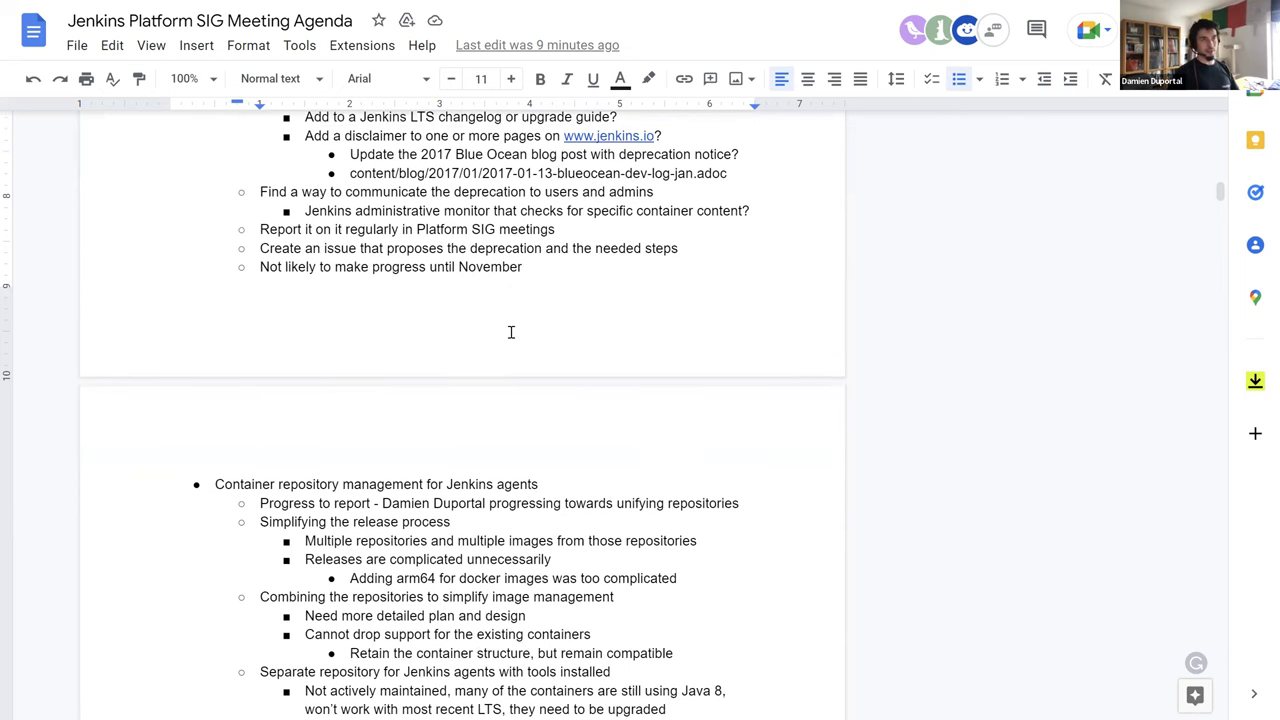
scroll(511, 332, up, 1)
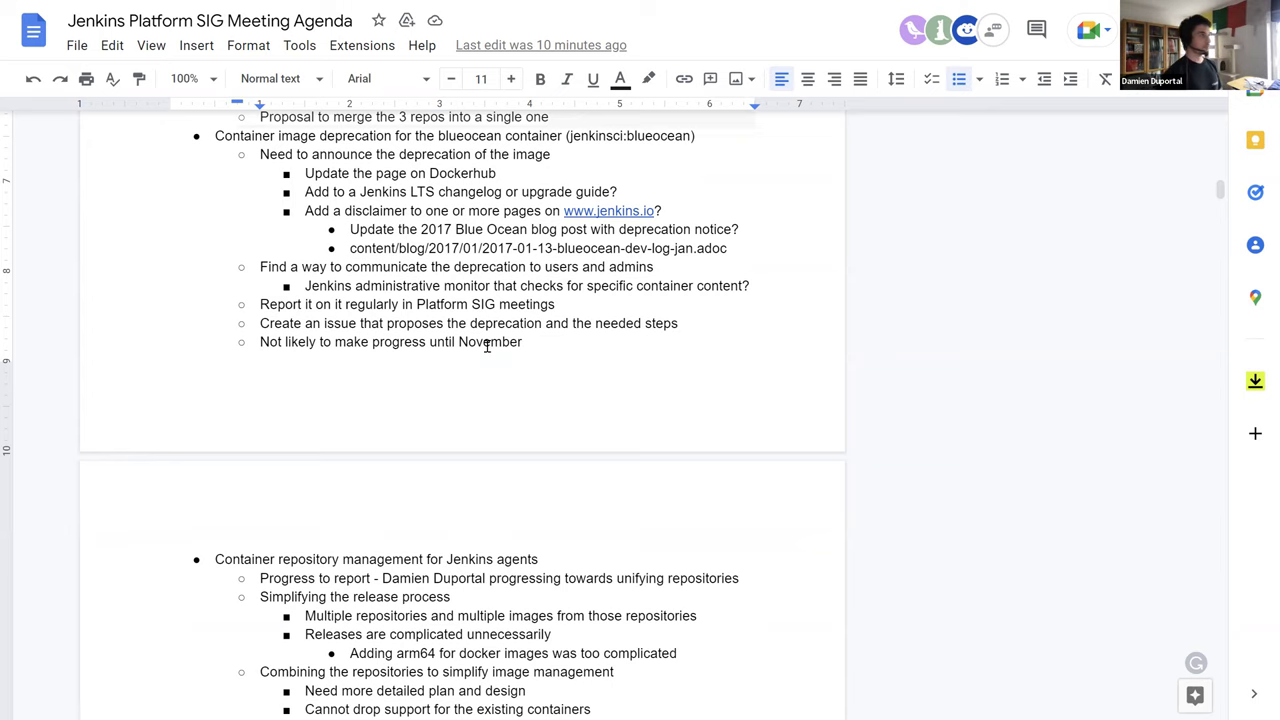
scroll(504, 358, down, 3)
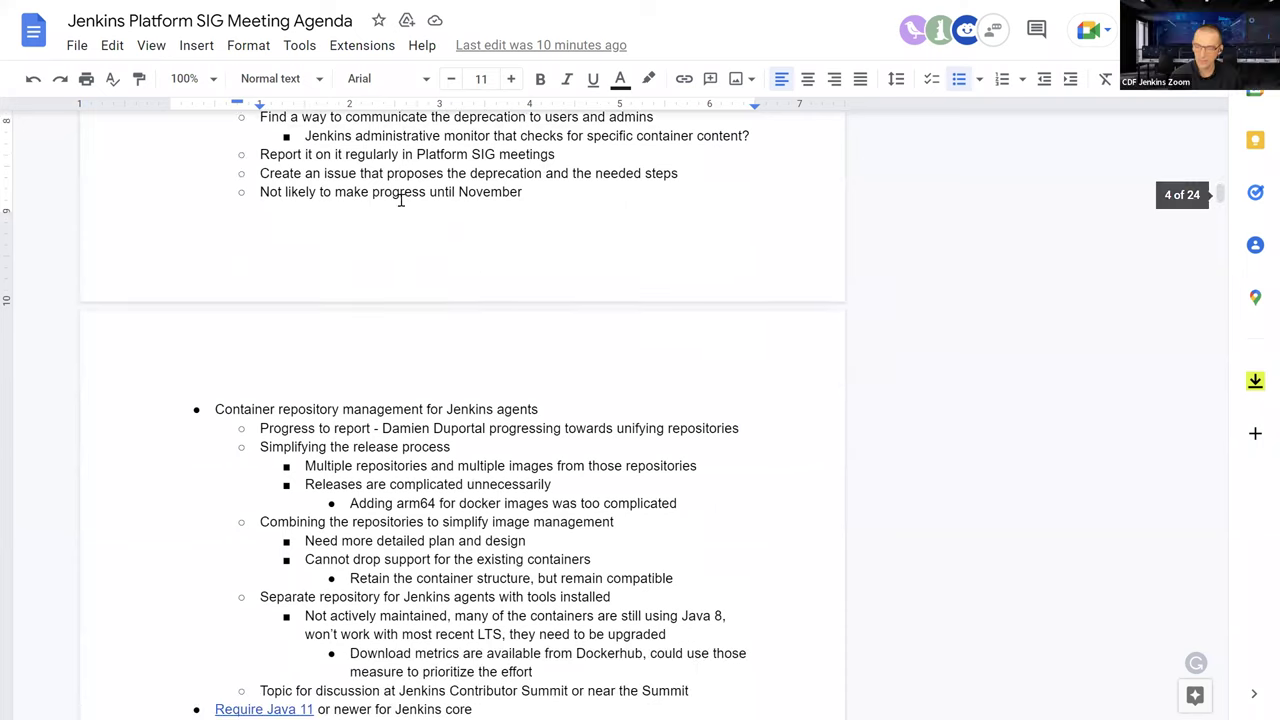
double_click(400, 194)
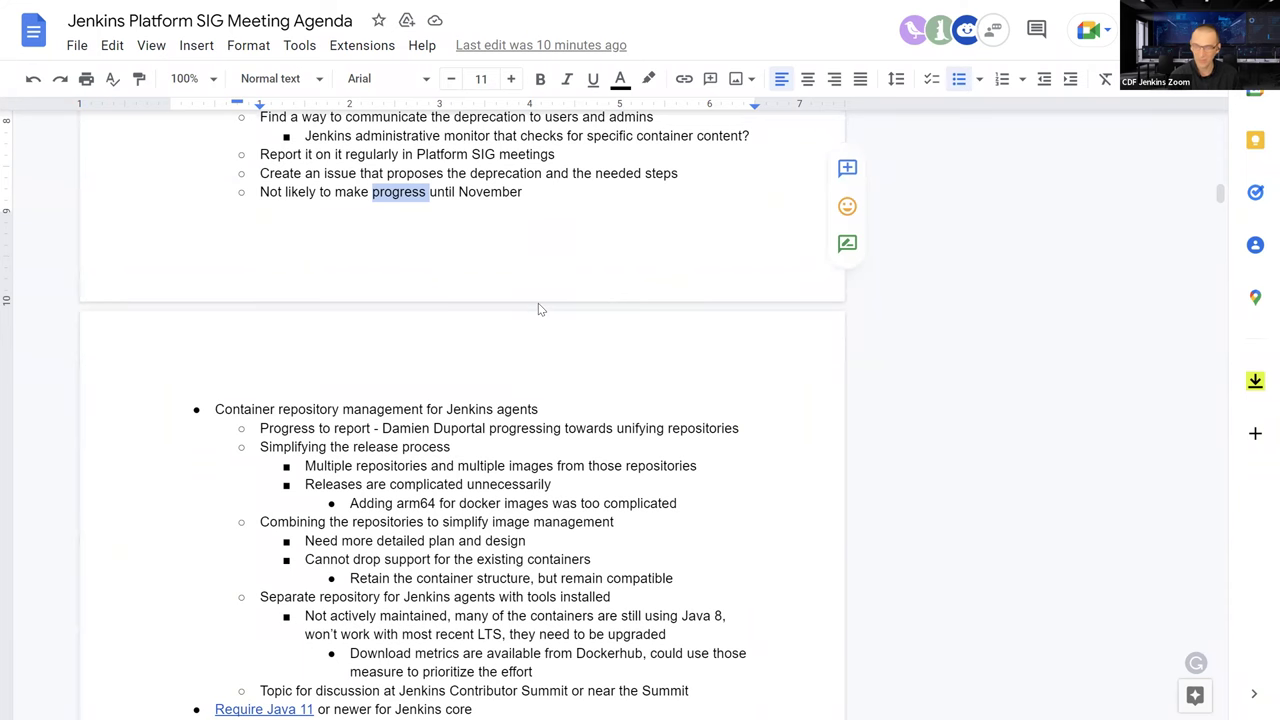
Step: Review the agenda items on container repository management, Java 11 and Java 17 support, and the Contributor Summit rework
scroll(538, 306, down, 4)
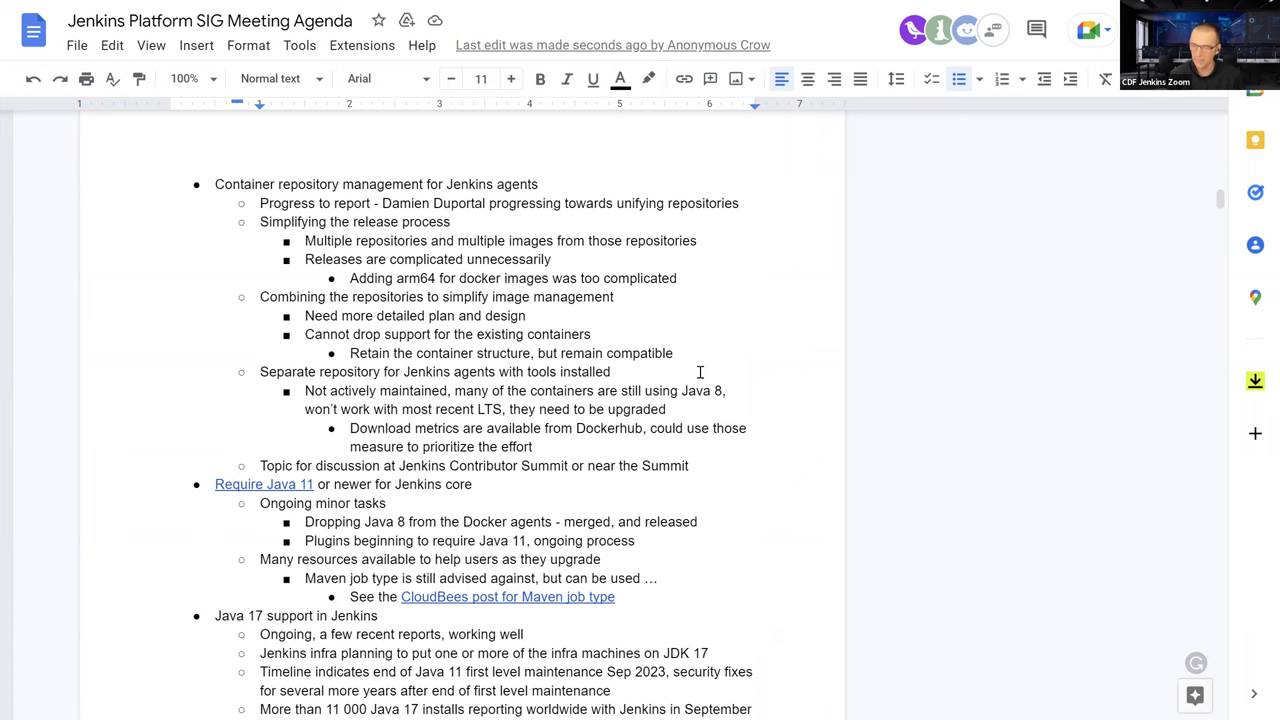
scroll(700, 372, down, 2)
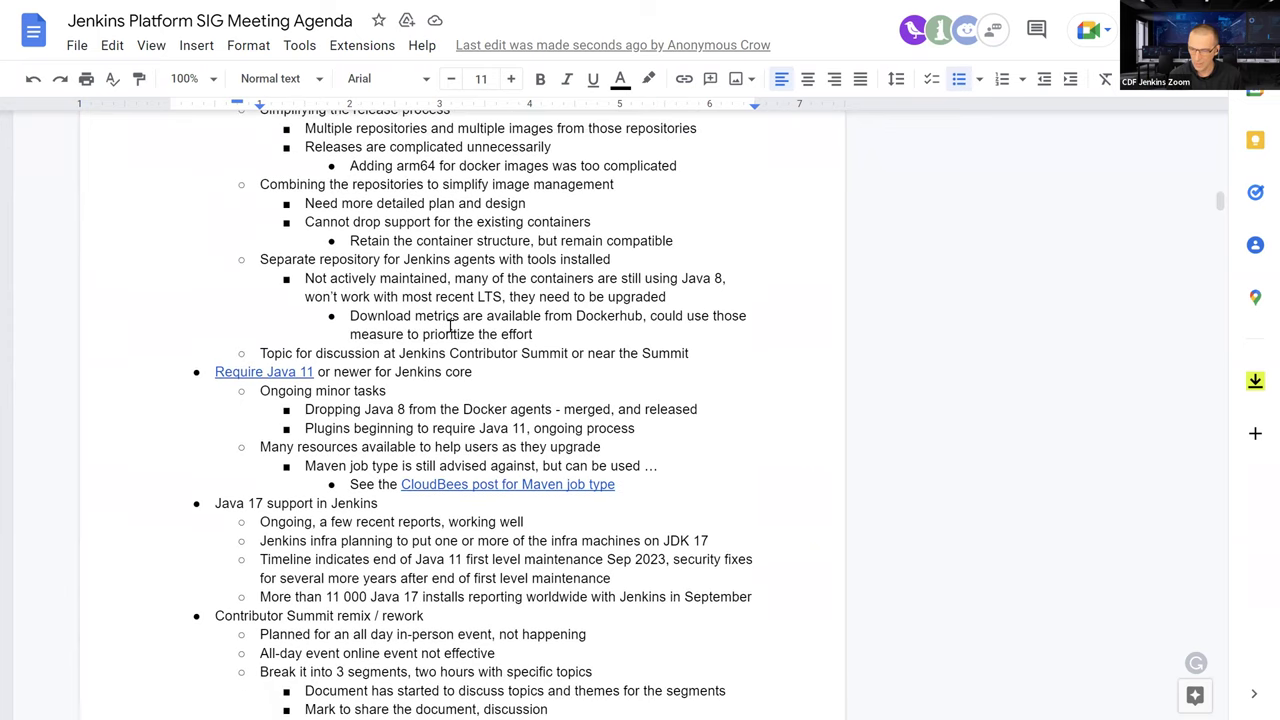
scroll(450, 325, down, 1)
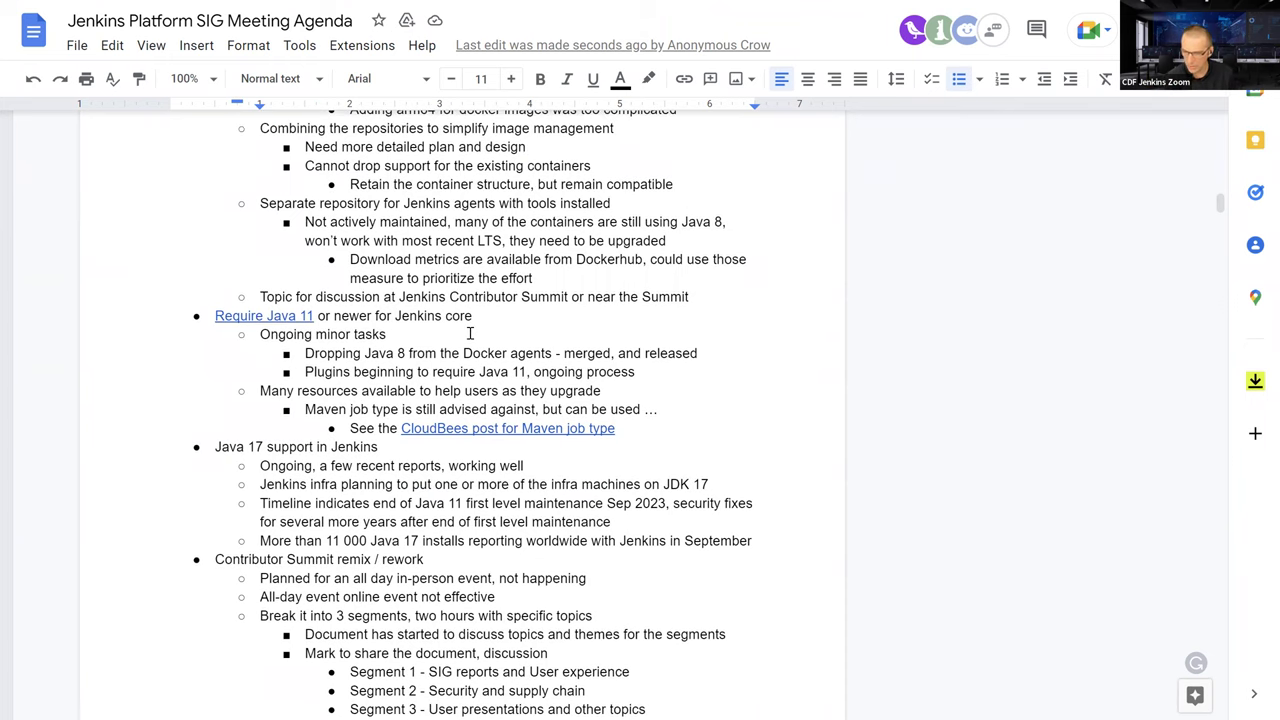
scroll(470, 333, down, 1)
scroll(449, 300, down, 1)
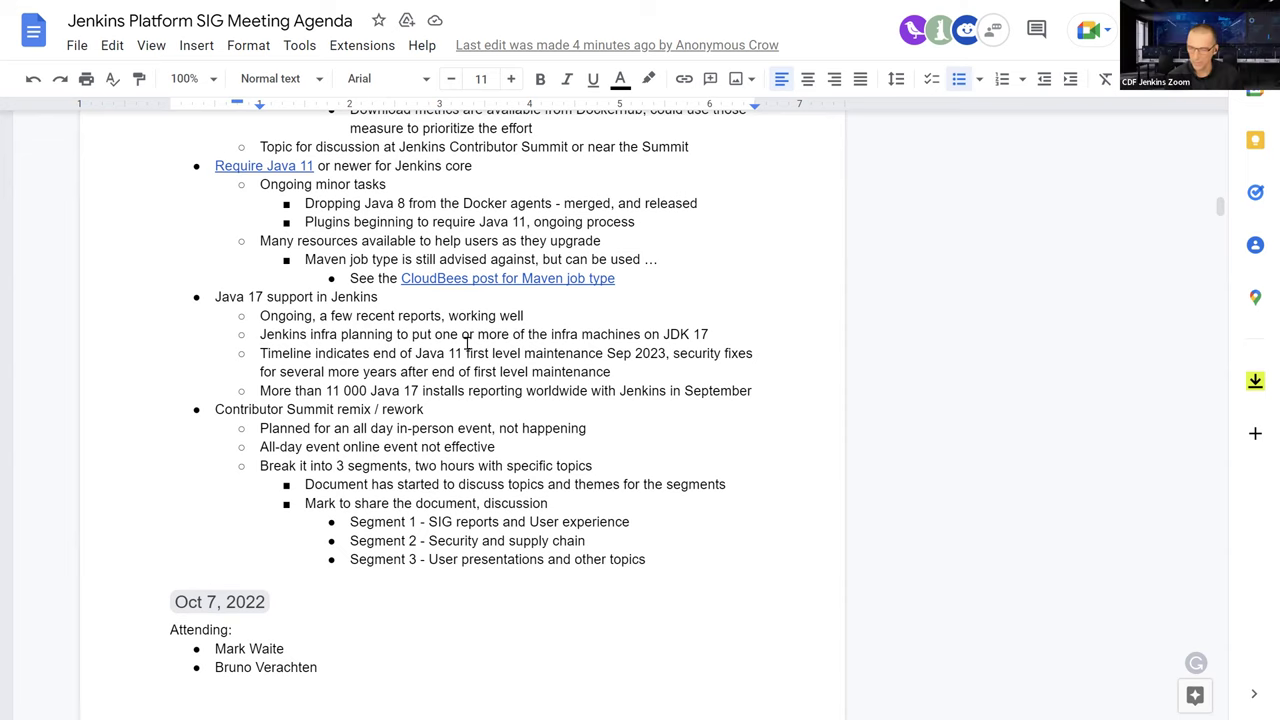
scroll(466, 344, down, 2)
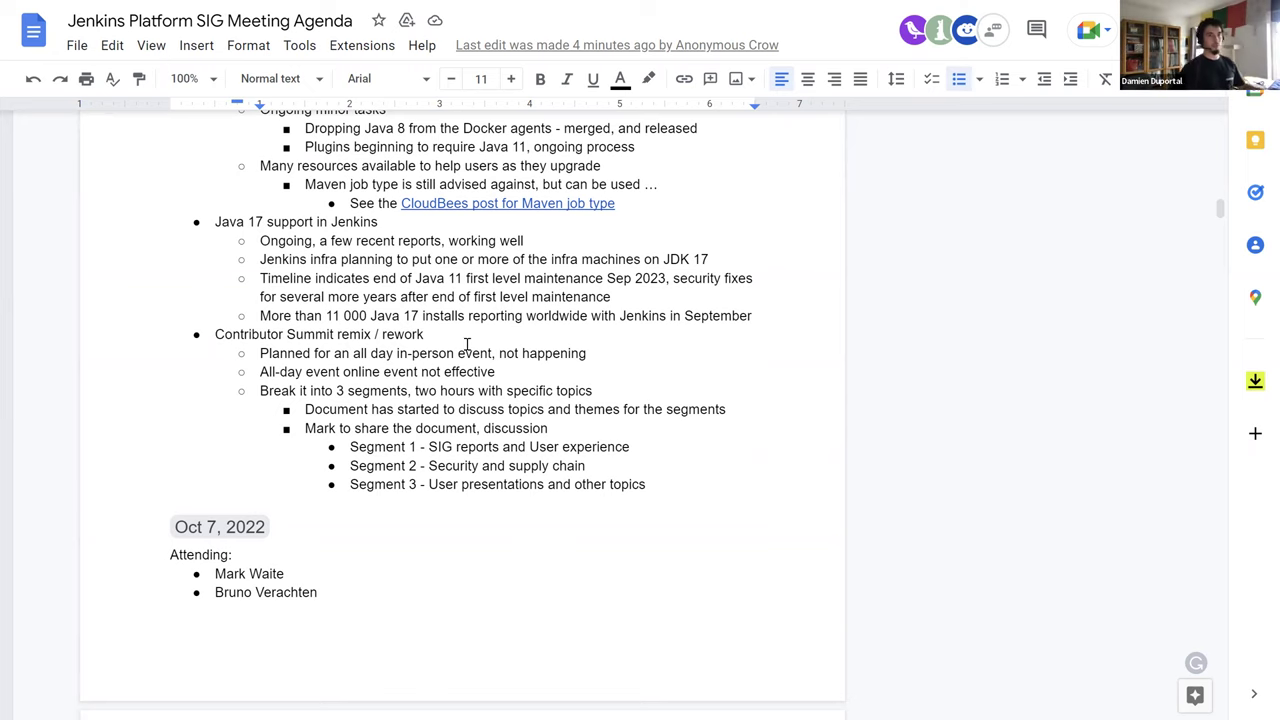
scroll(466, 344, down, 1)
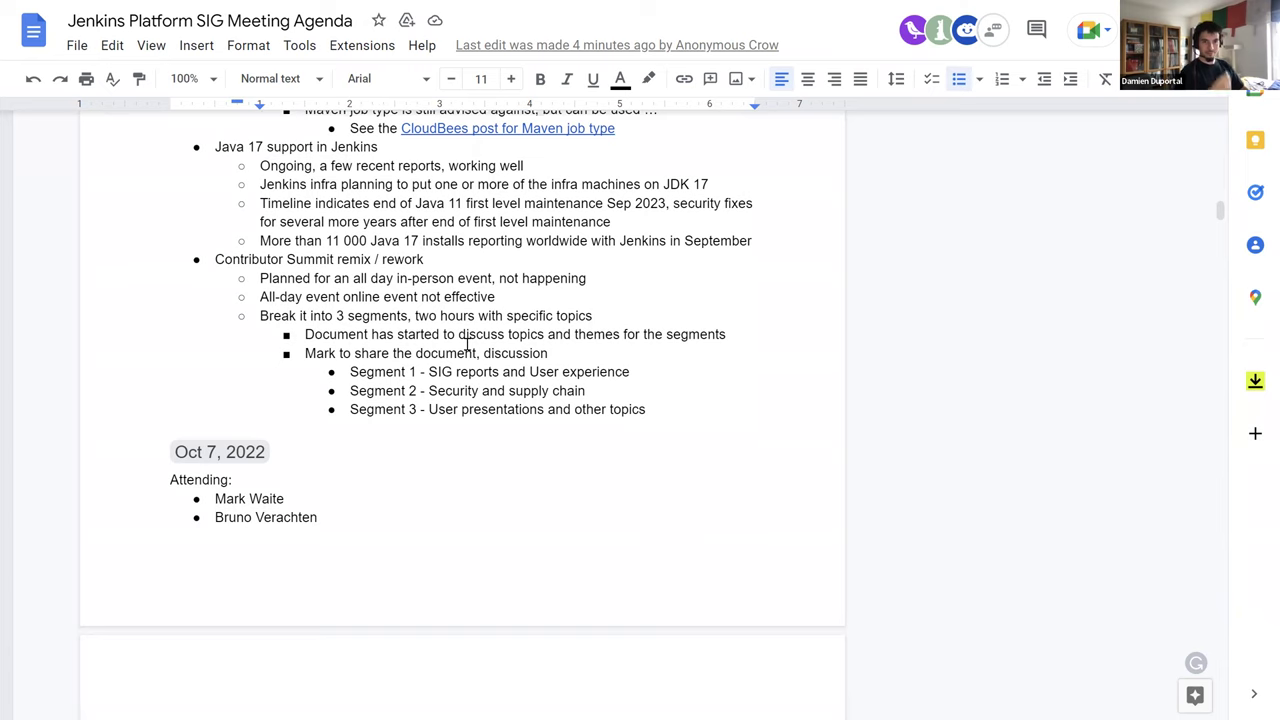